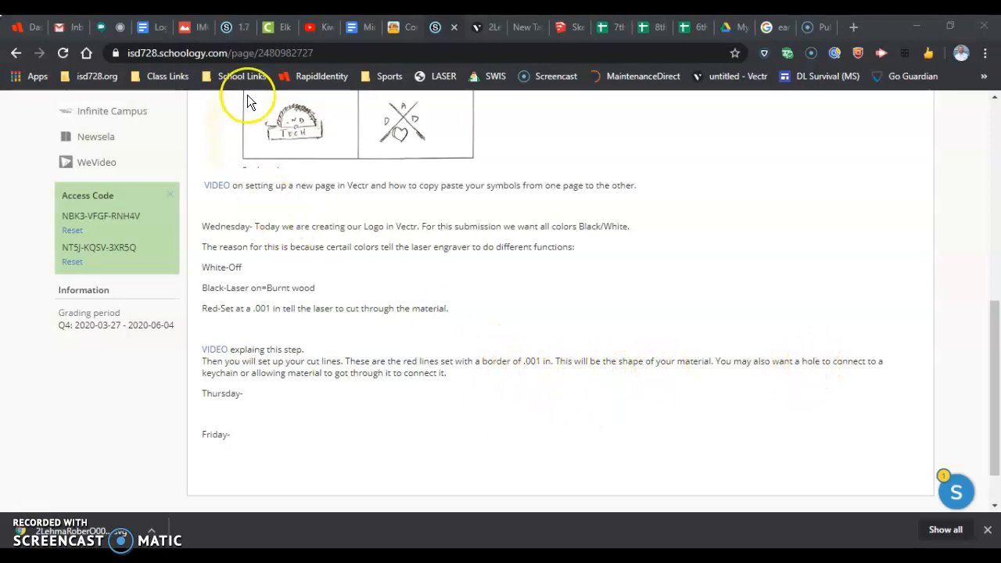
Step: Switch to the Vectr drawing and move the IND TECH logo down 20 px, to a Y position of 8.41 px
left_click(491, 27)
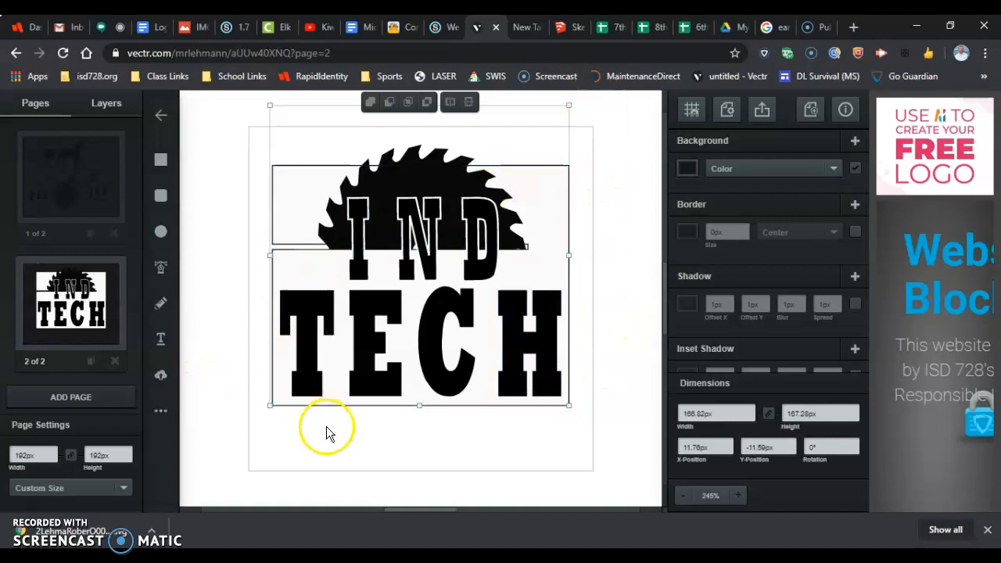
key("Down")
key("Down")
key("Down")
key("Down")
key("Down")
key("Down")
key("Down")
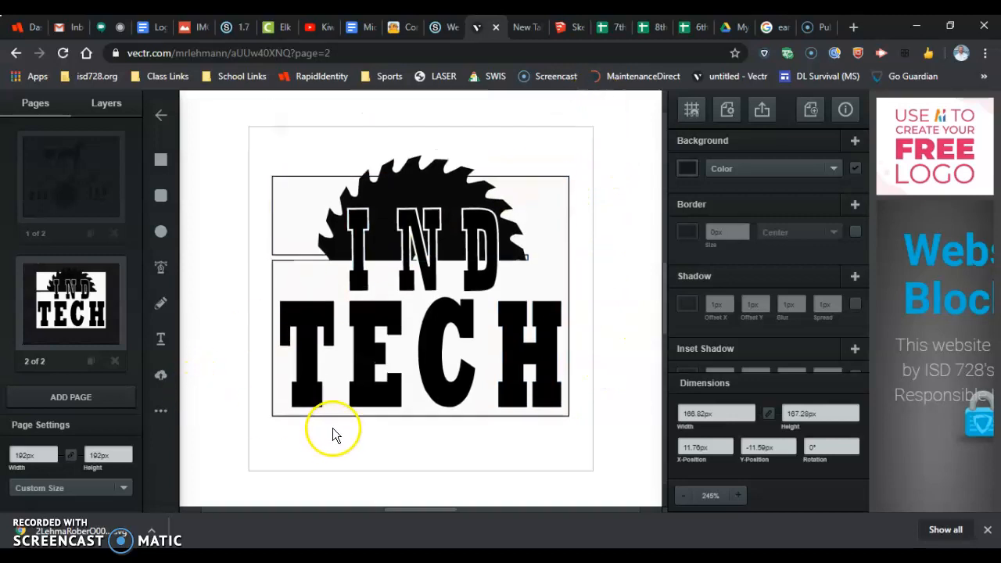
key("Down")
key("Down")
key("Down")
key("Down")
key("Down")
key("Down")
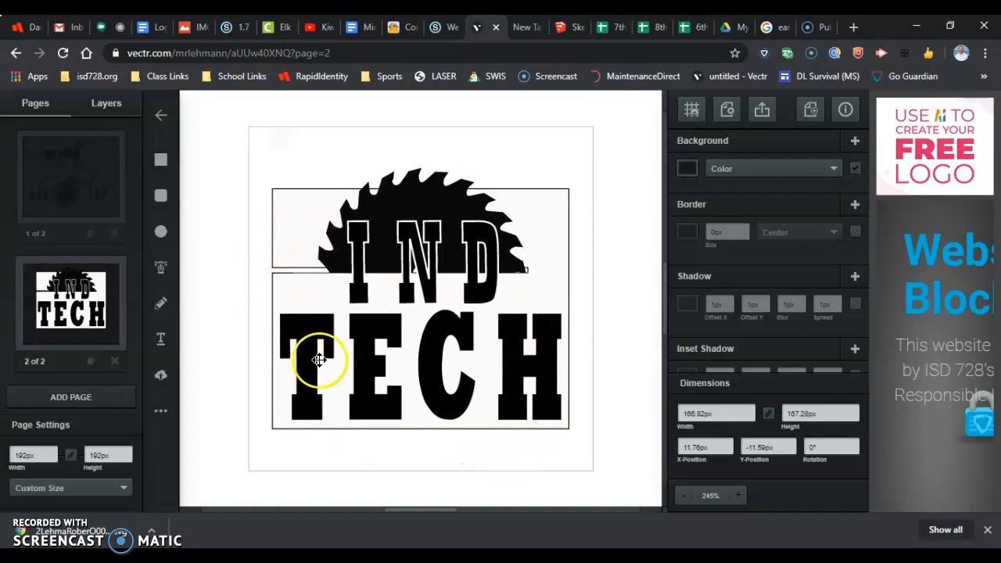
key("Down")
key("Down")
key("Down")
key("Down")
key("Down")
key("Down")
key("Down")
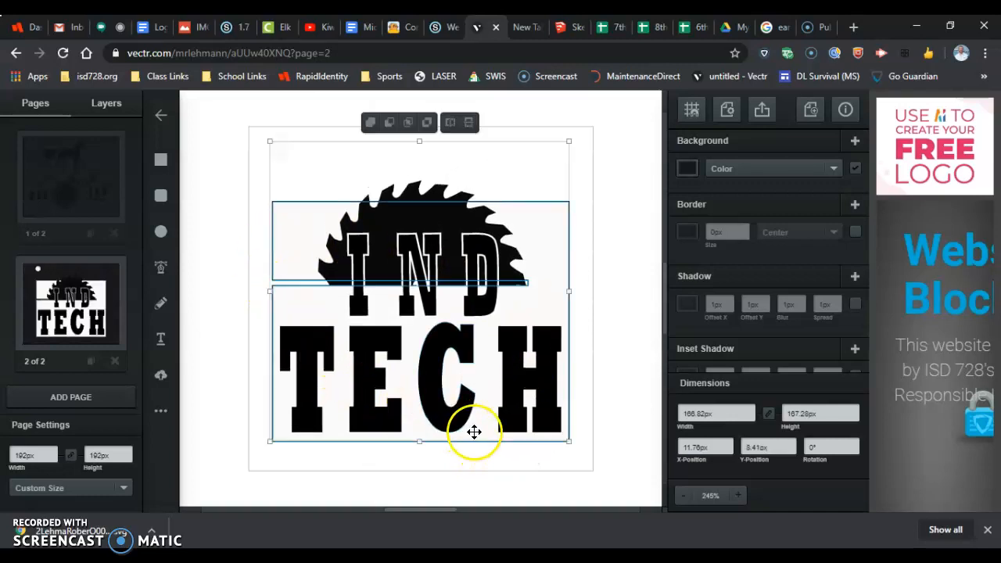
key("Left")
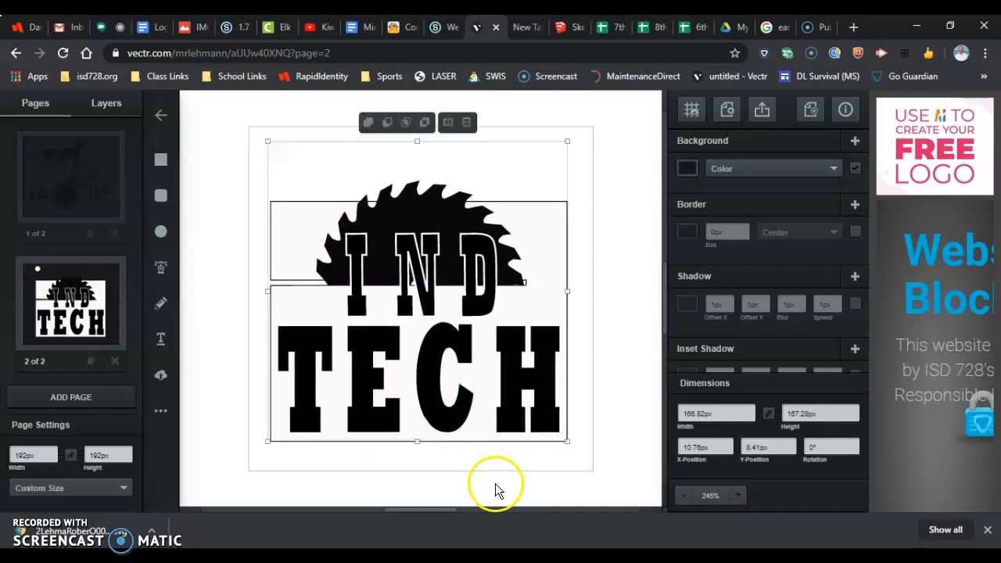
key("Right")
key("Left")
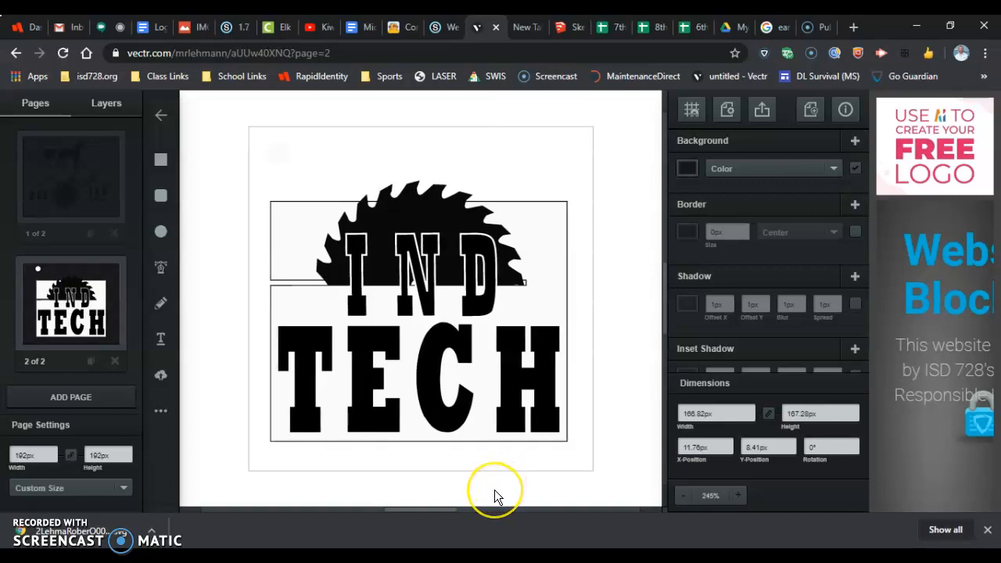
key("Right")
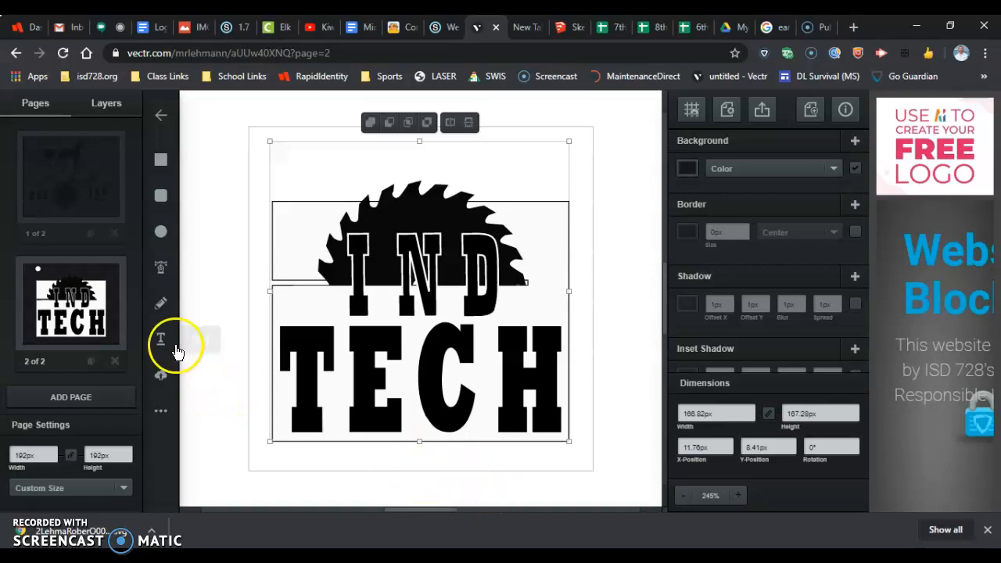
Step: Draw a rounded square about 184 px wide around the whole logo and turn off its background fill
left_click(159, 200)
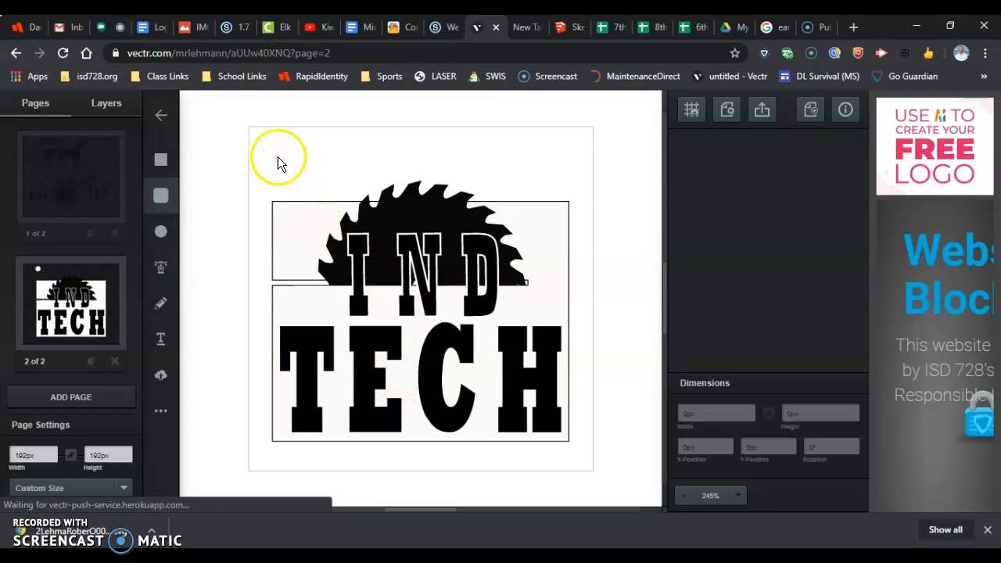
mouse_move(253, 139)
left_mouse_down()
mouse_move(283, 174)
mouse_move(429, 269)
mouse_move(586, 465)
left_mouse_up()
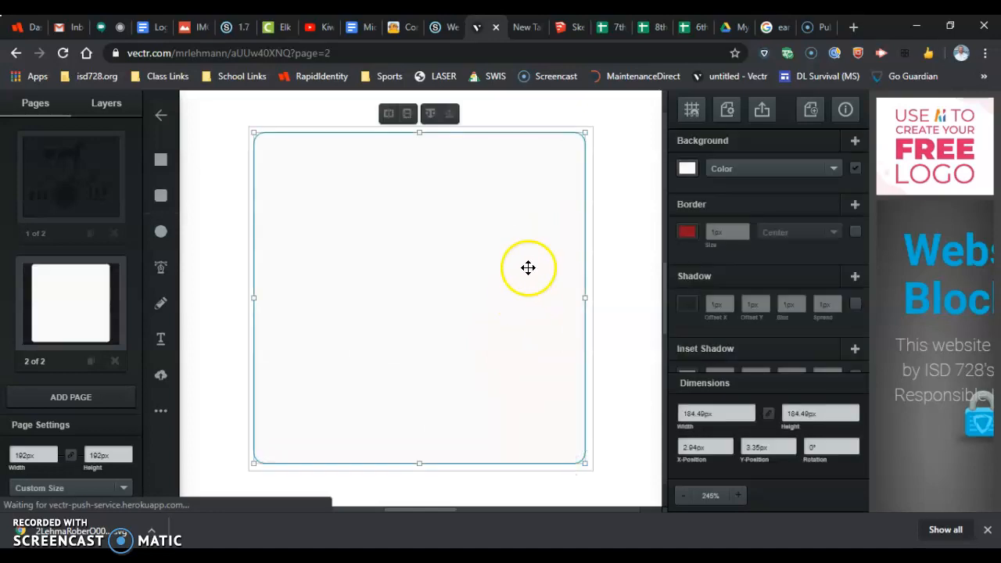
left_click(854, 168)
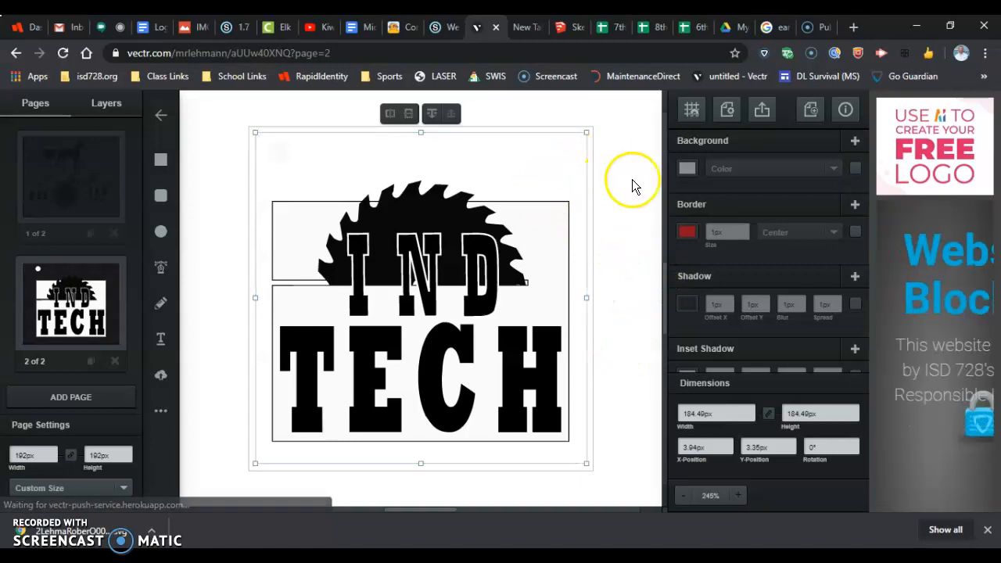
Step: Turn on the rounded square's border and set its colour to fully transparent red, rgba(255,0,0,0)
left_click(687, 231)
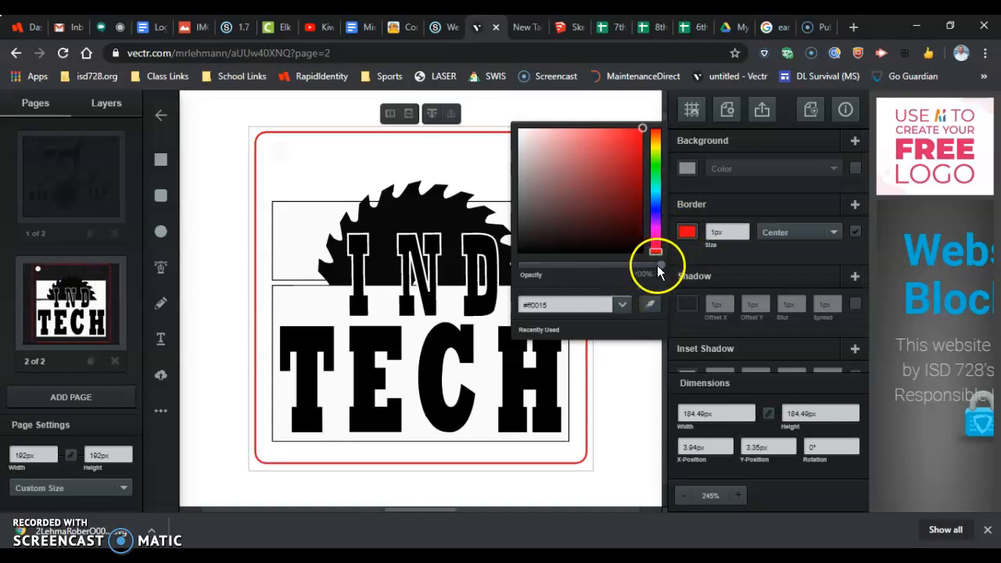
mouse_move(534, 260)
left_mouse_down()
mouse_move(628, 265)
mouse_move(517, 265)
left_mouse_up()
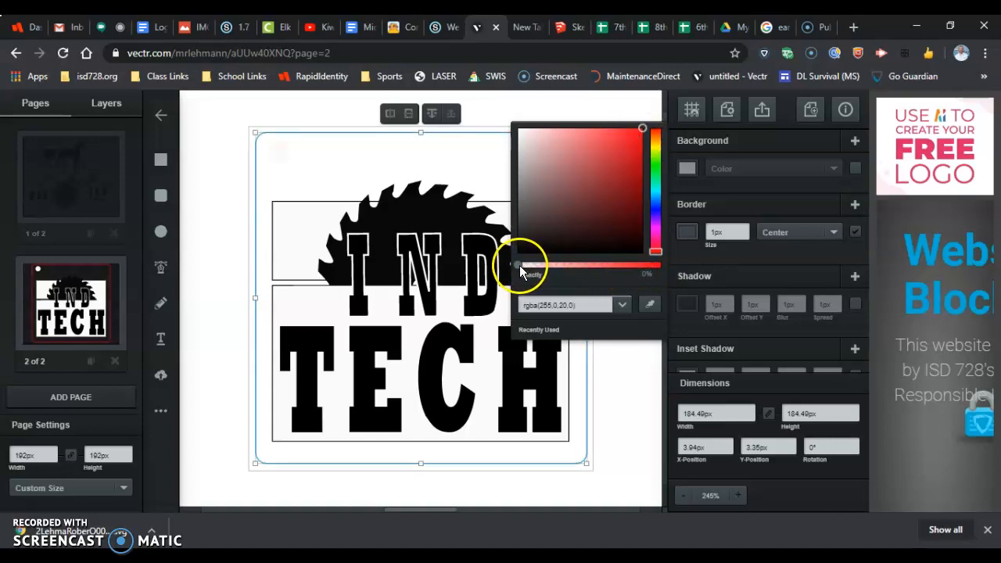
left_click(569, 306)
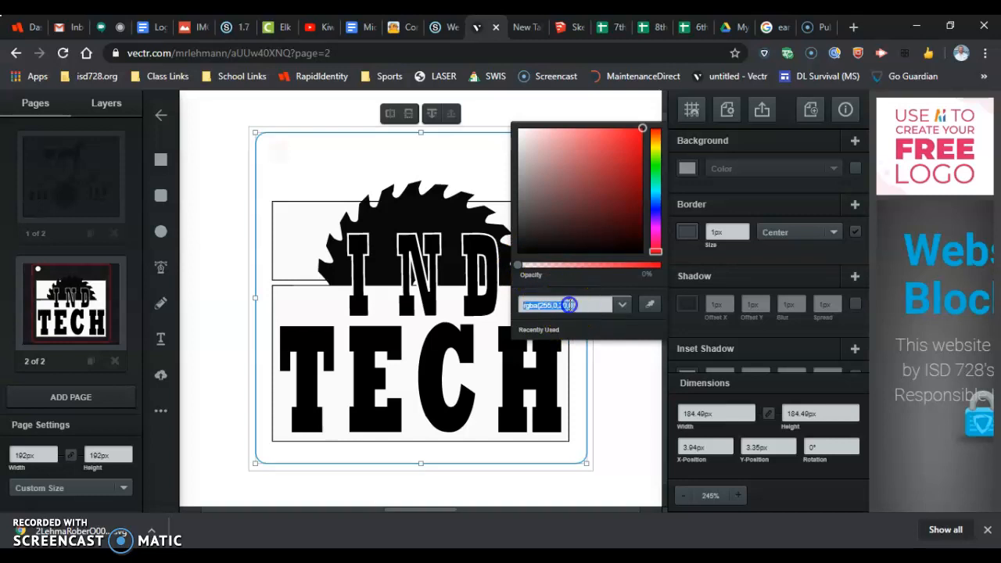
left_click(567, 306)
key("BackSpace")
key("BackSpace")
key("BackSpace")
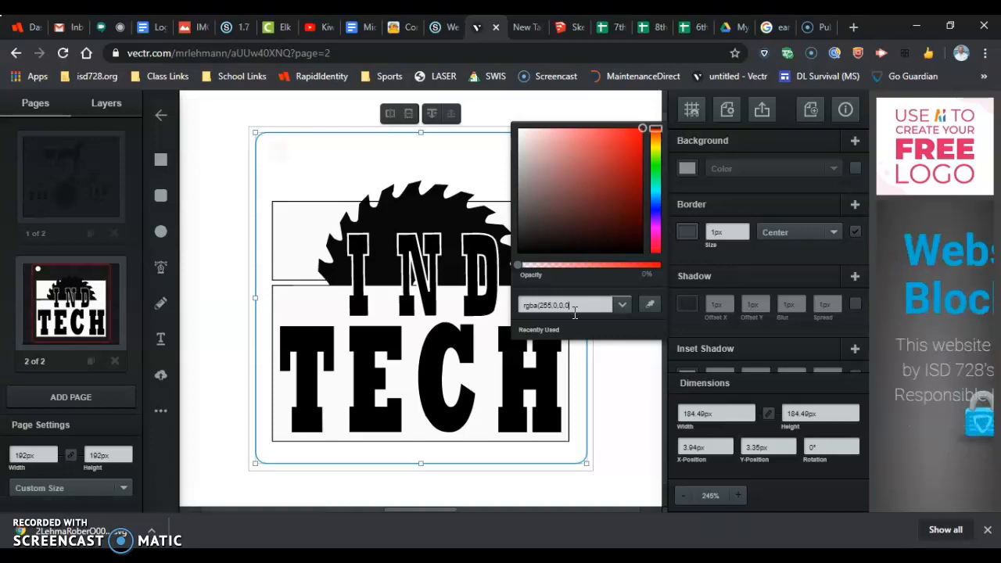
key("Return")
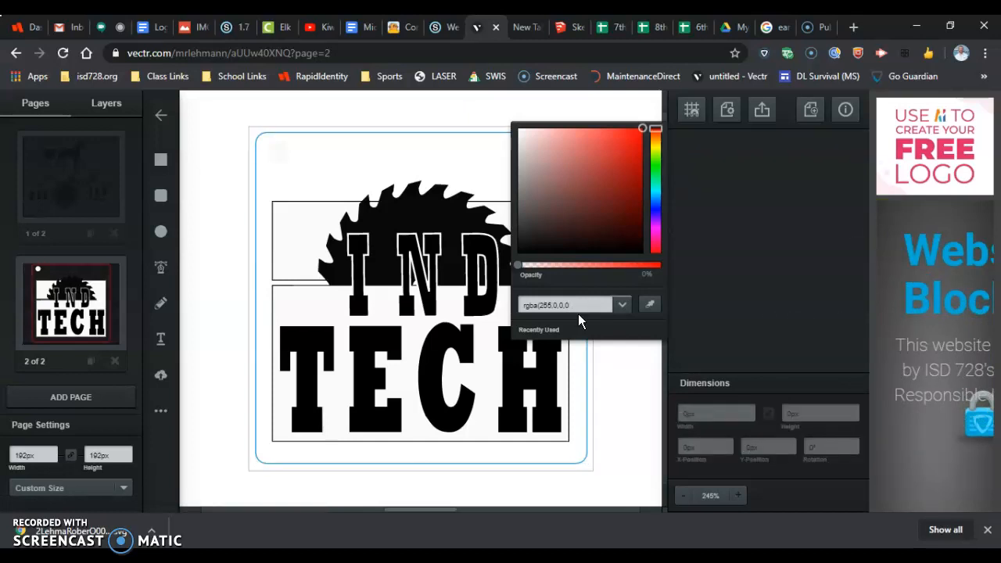
Step: Reselect the rounded square and raise its red border's opacity to 100%
left_click(596, 304)
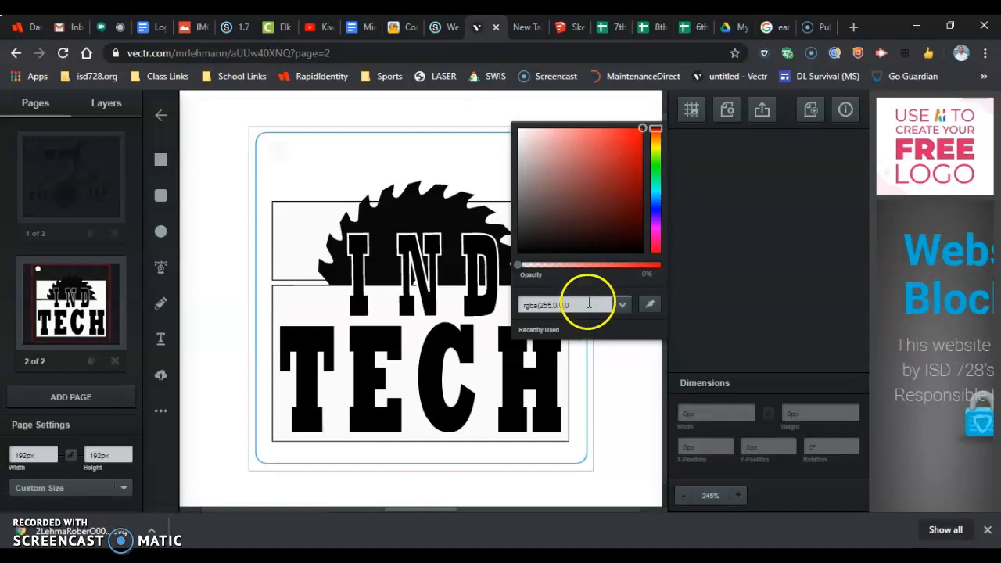
left_click(376, 134)
left_click(376, 134)
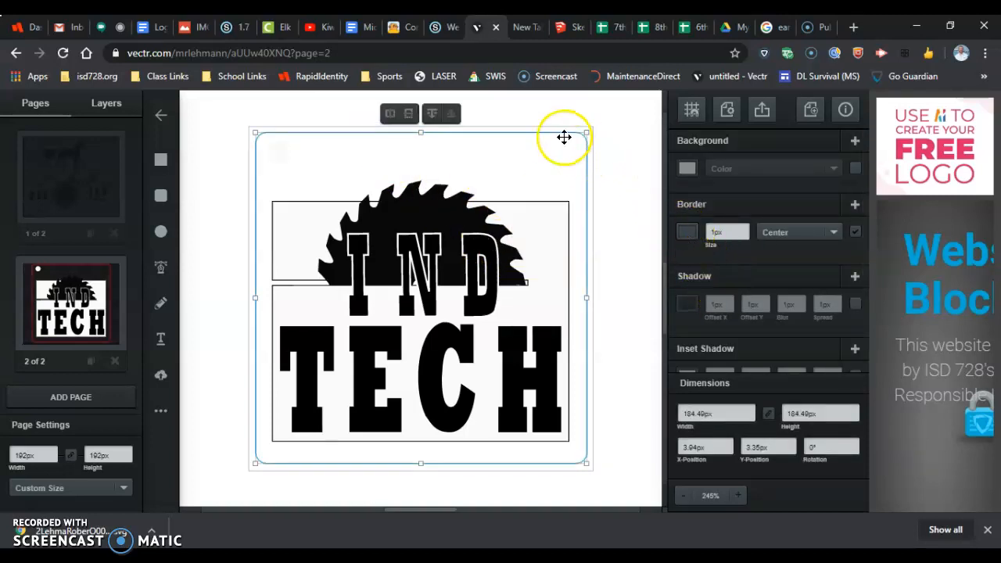
left_click(679, 233)
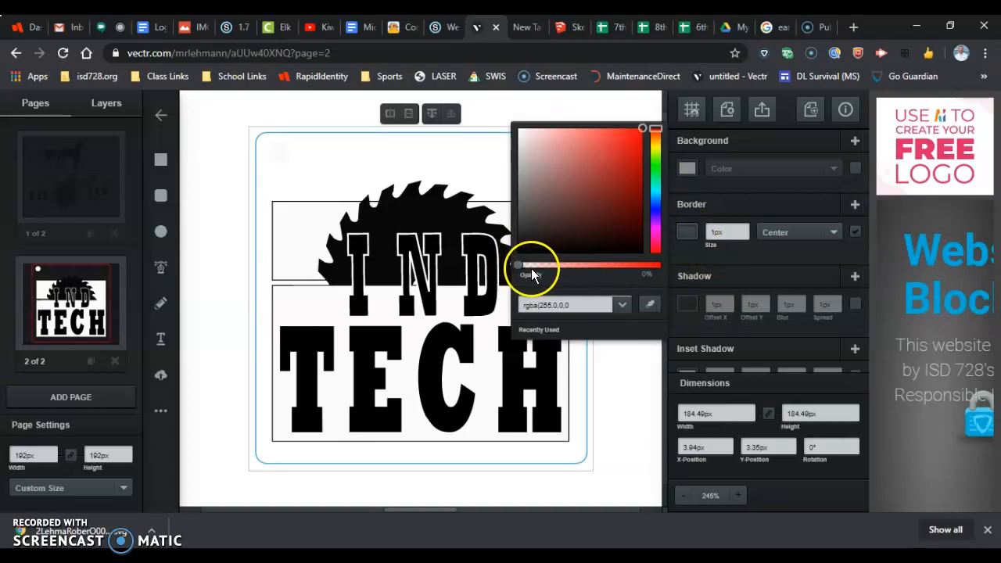
left_click_drag(521, 265, 662, 264)
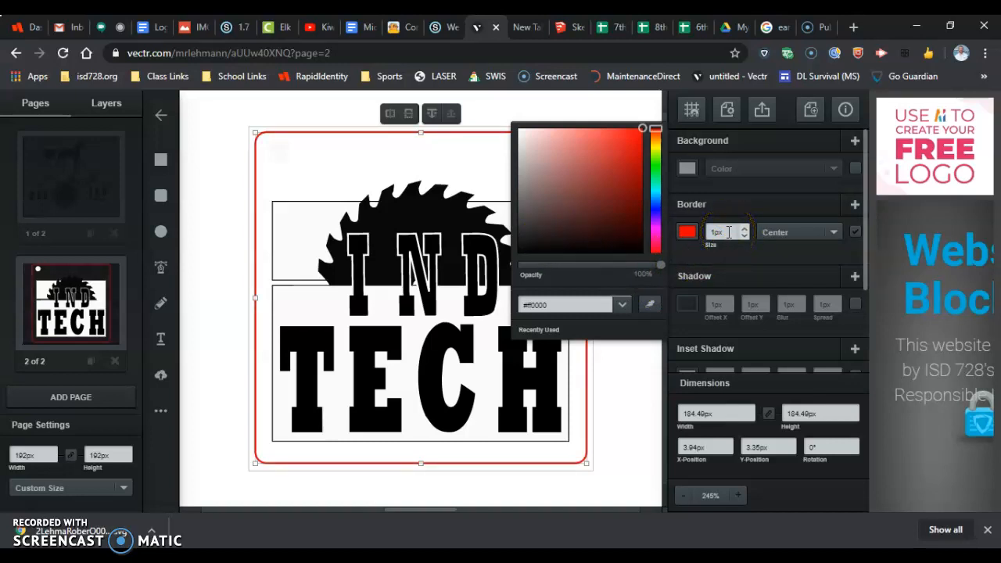
Step: Set the rounded square's border size to .001in
left_click_drag(728, 232, 714, 237)
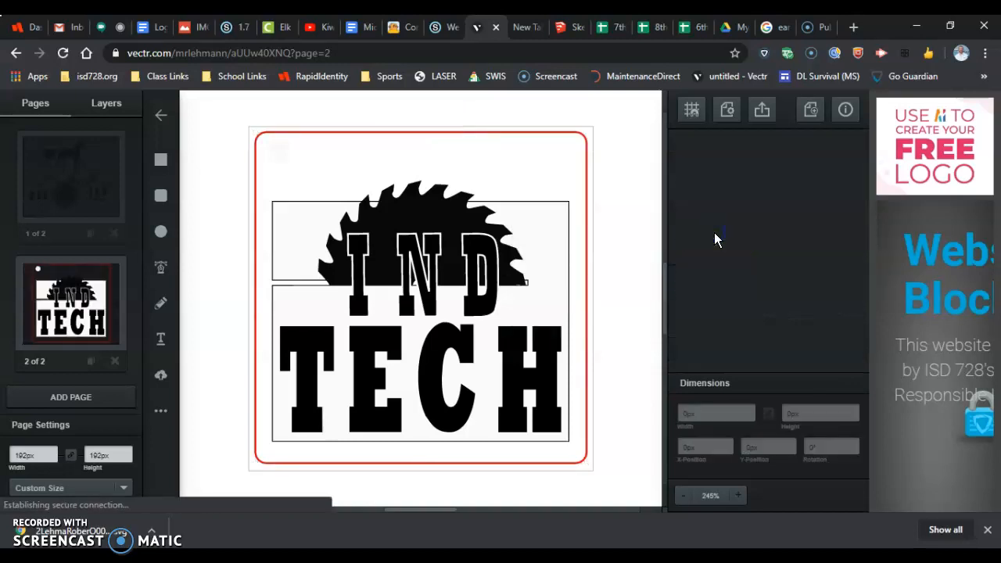
left_click(697, 243)
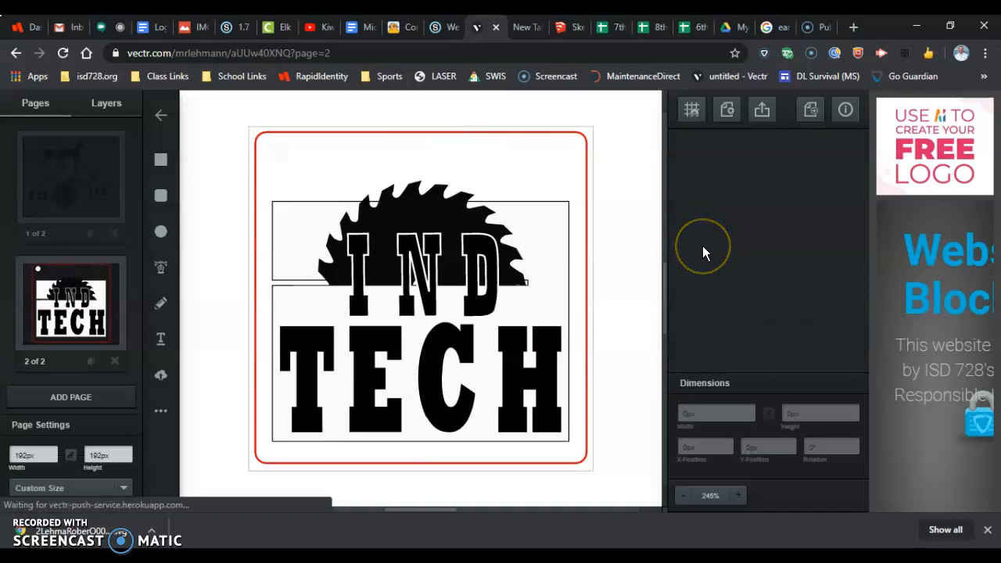
left_click(541, 133)
left_click(730, 235)
double_click(733, 235)
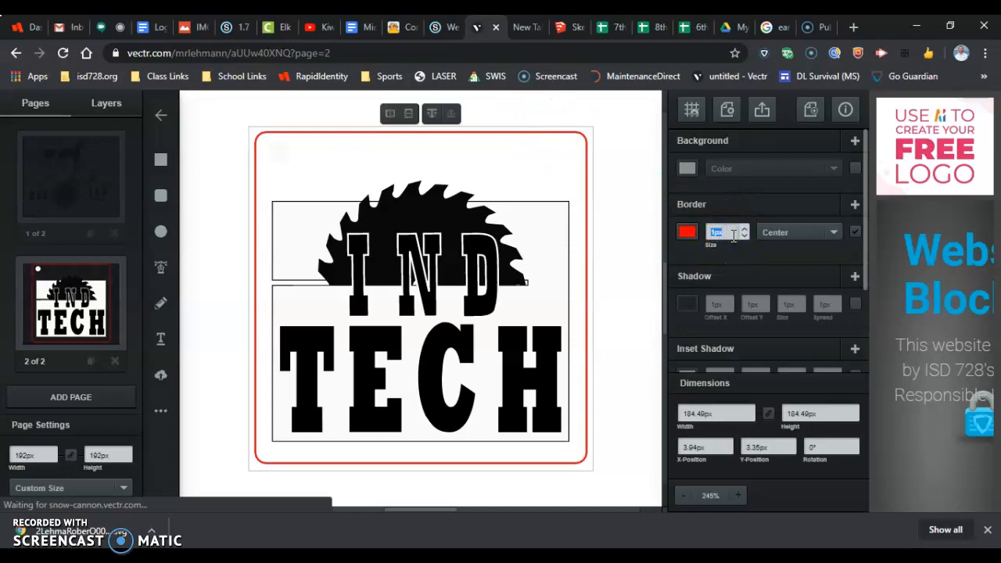
type("0")
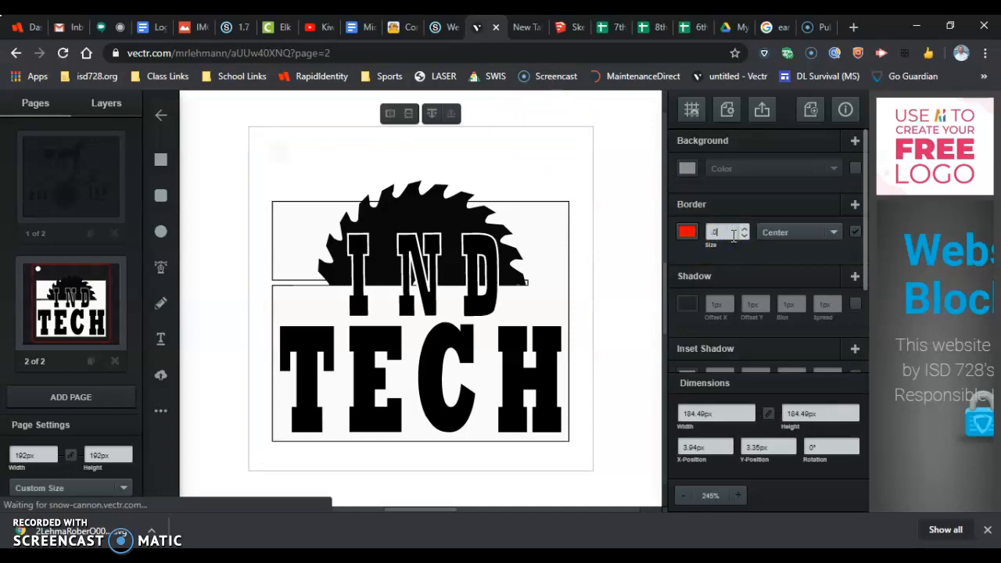
type("7")
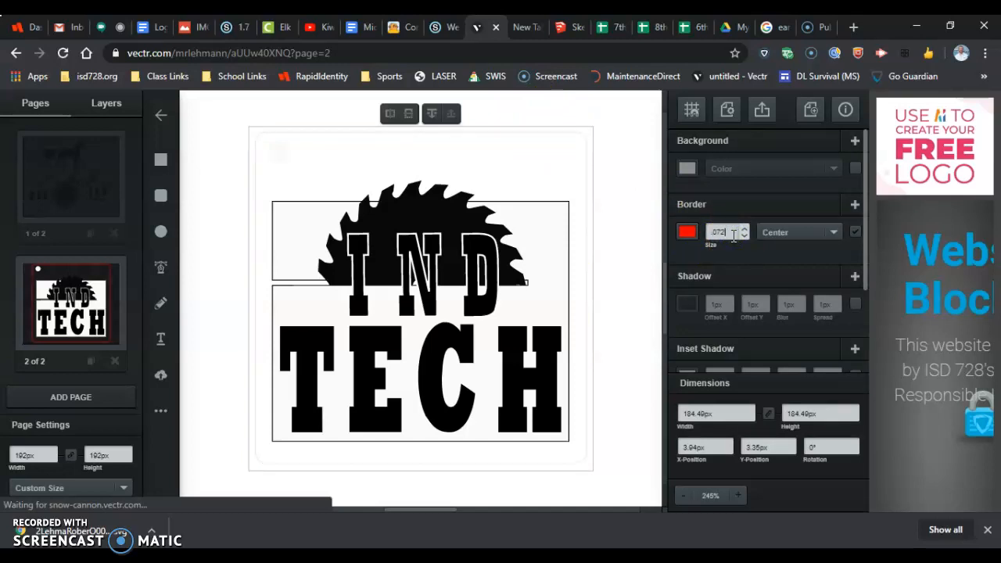
key("BackSpace")
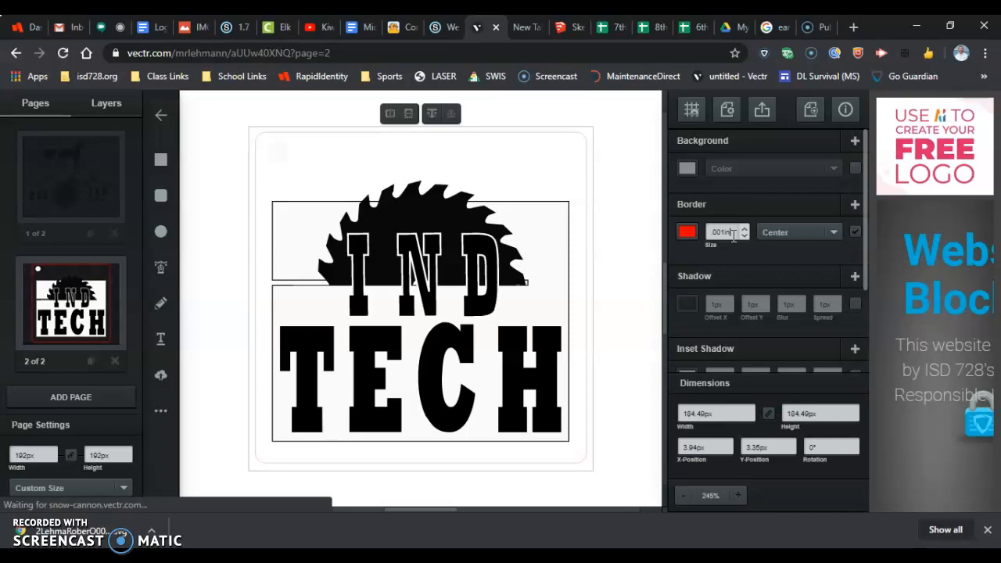
key("Return")
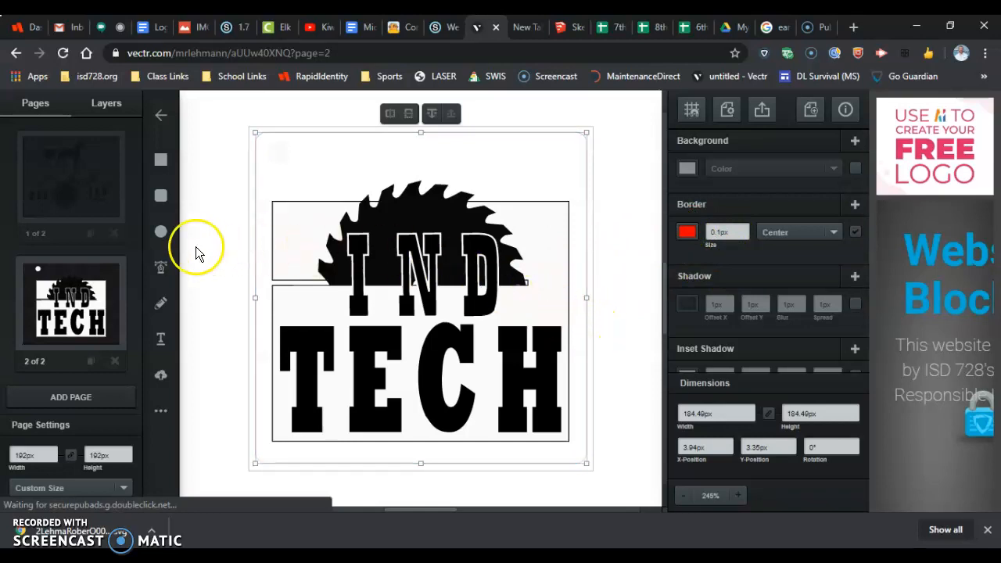
Step: Add a circle above the saw blade for the keychain hole and set its width and height to .125in
left_click(160, 231)
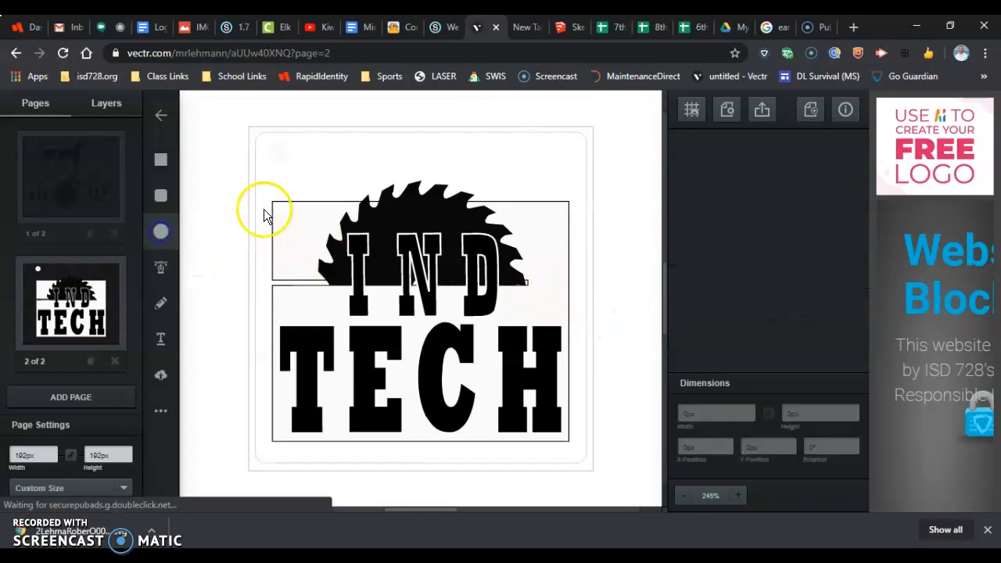
left_click(340, 155)
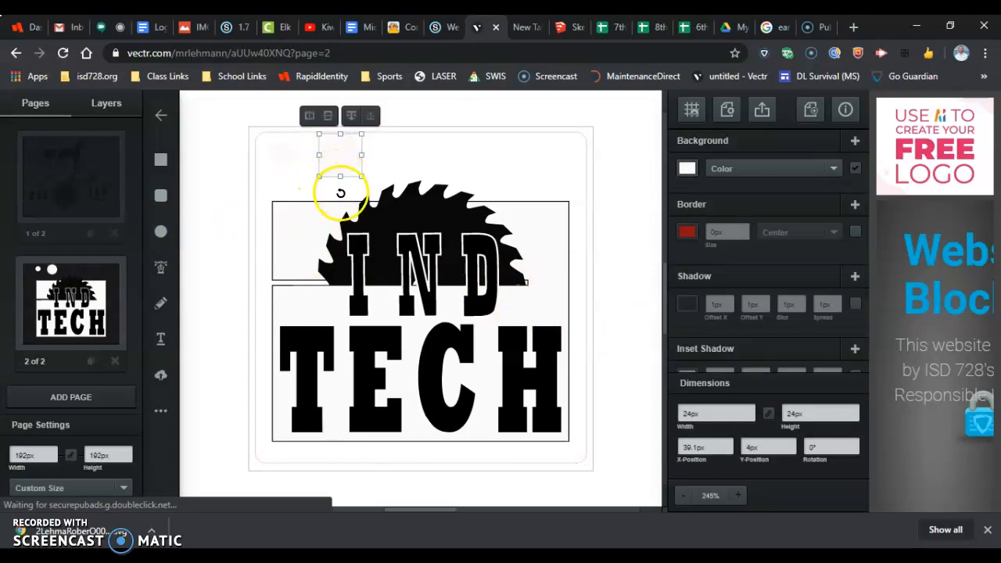
double_click(699, 413)
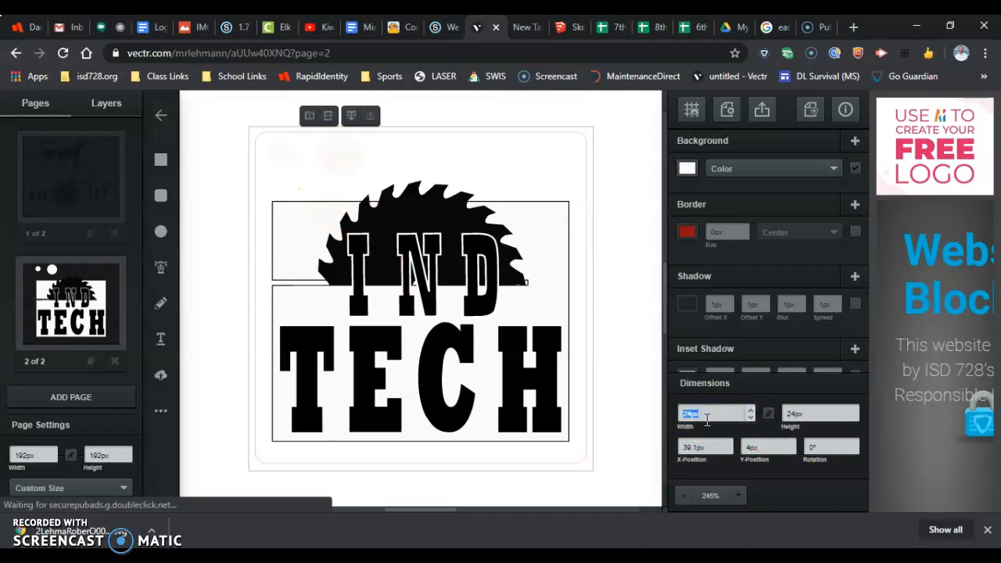
type("125in")
key("Return")
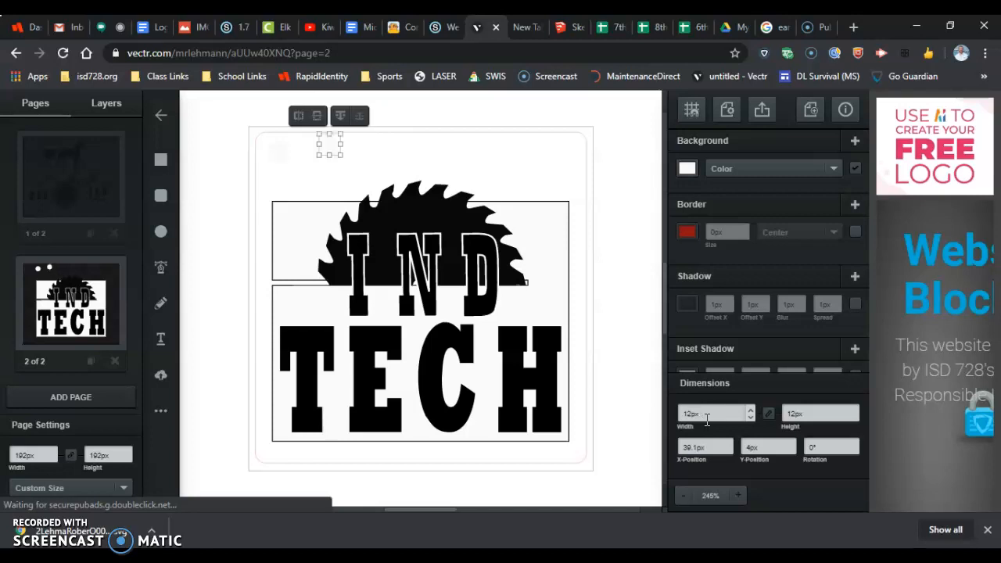
left_click(798, 413)
left_click(768, 413)
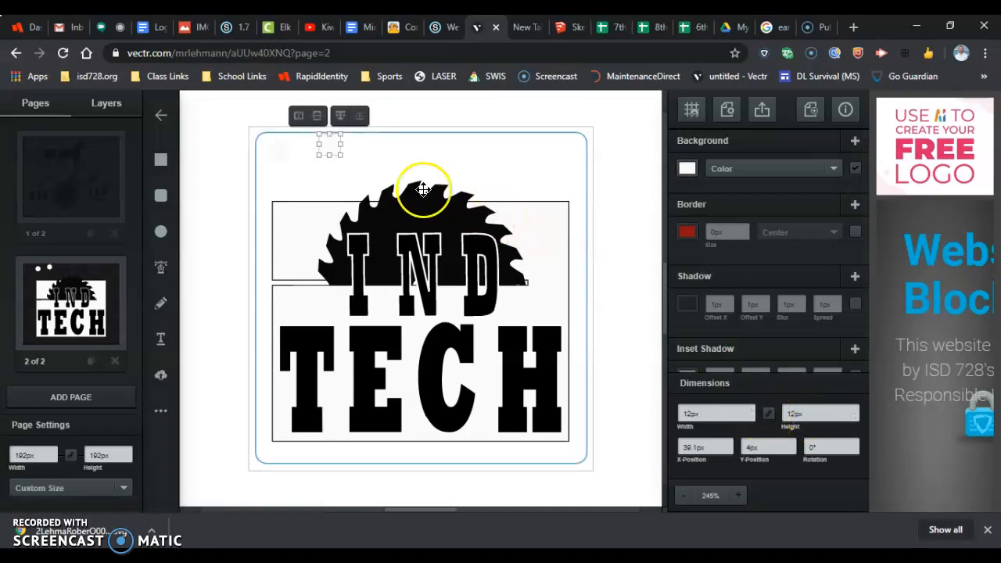
Step: Move the small circle to the middle of the rounded square's upper edge and set its X position to .937in
left_click_drag(329, 146, 424, 148)
mouse_move(425, 148)
left_mouse_down()
mouse_move(435, 159)
mouse_move(426, 148)
left_mouse_up()
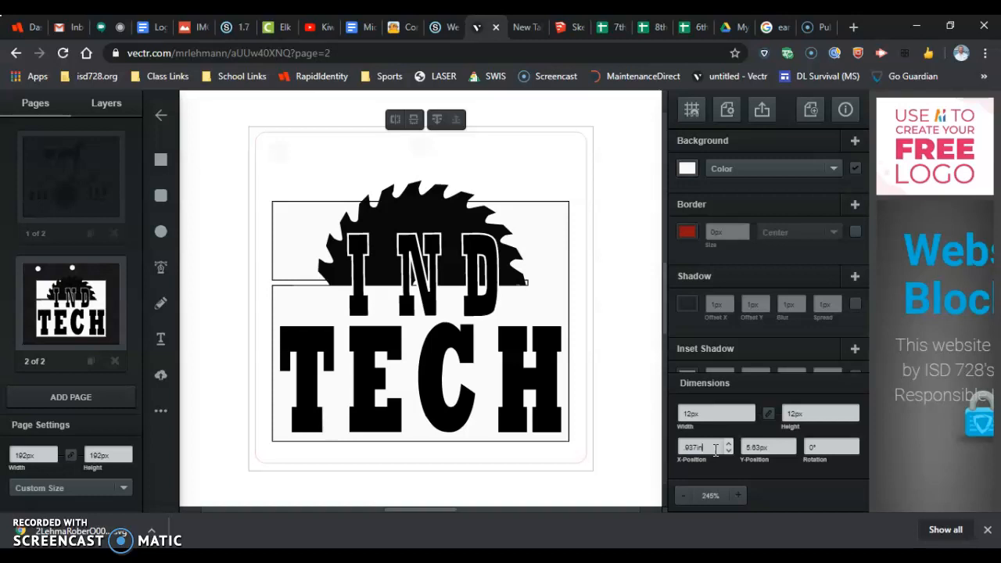
key("Return")
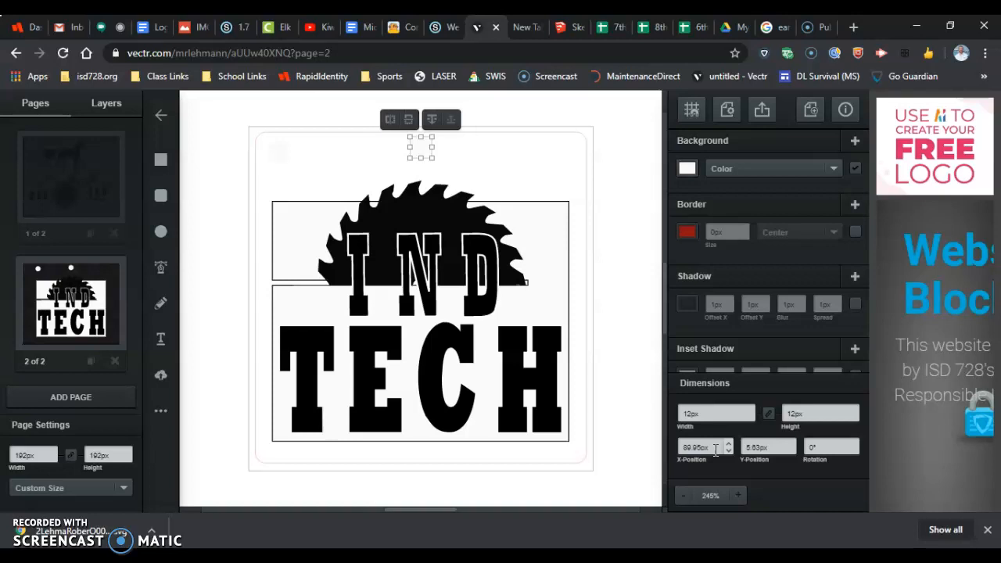
Step: Move the small circle down to just above the saw blade, at about X 90 px and Y 17 px, and deselect it
right_click(421, 147)
left_click_drag(421, 147, 422, 166)
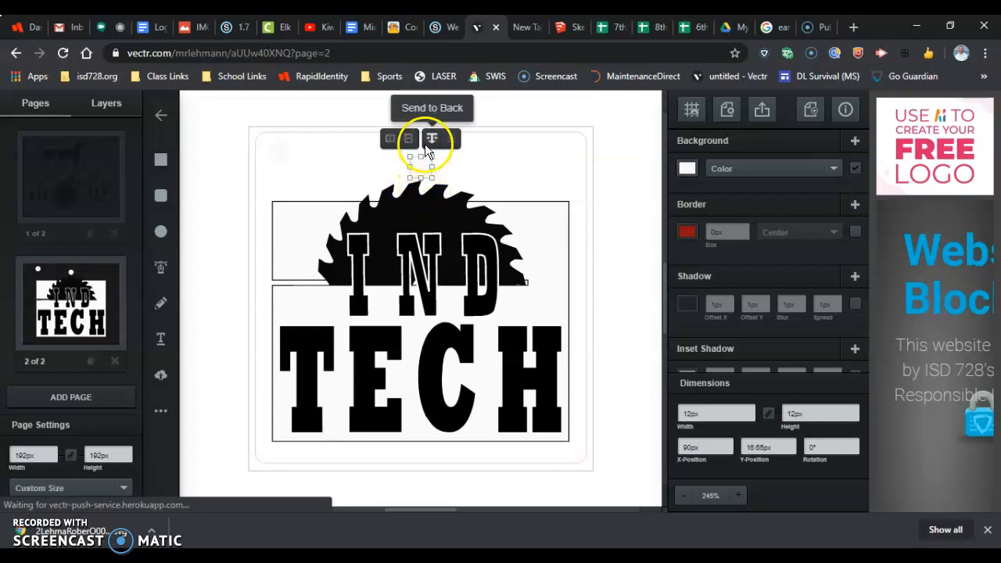
left_click(579, 114)
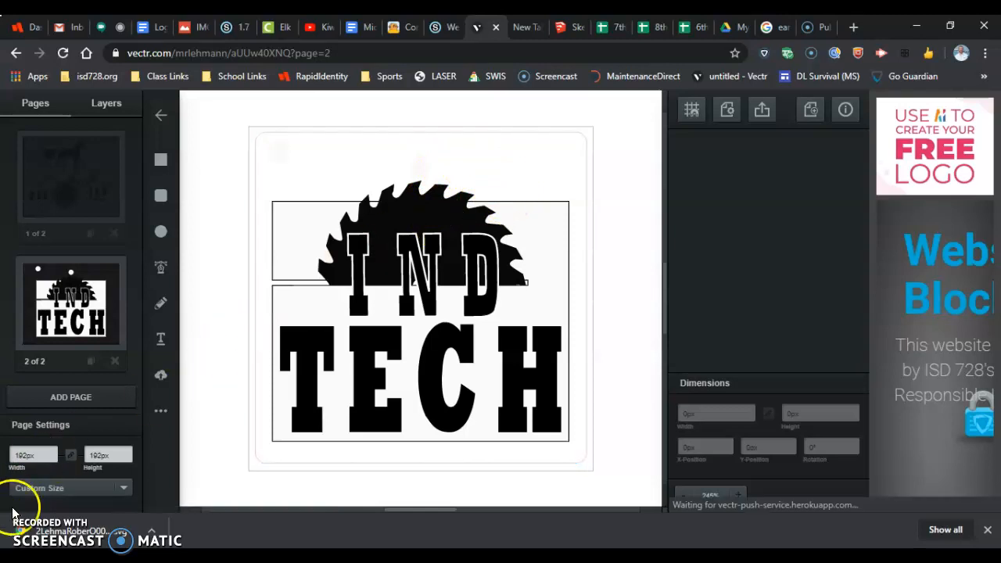
Step: Give the small circle above the saw blade a red #ff0000 border at 100% opacity
left_click(43, 517)
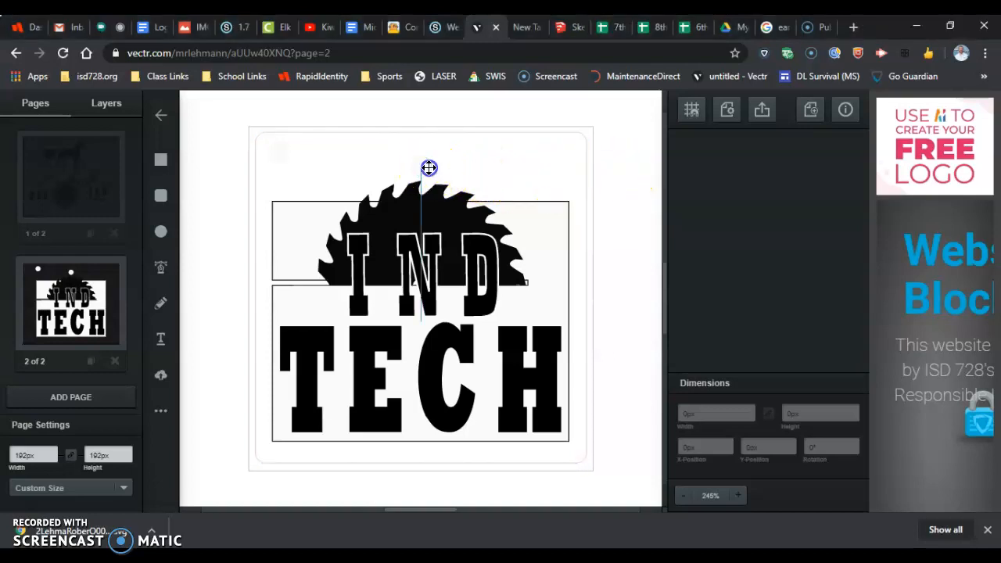
left_click(429, 168)
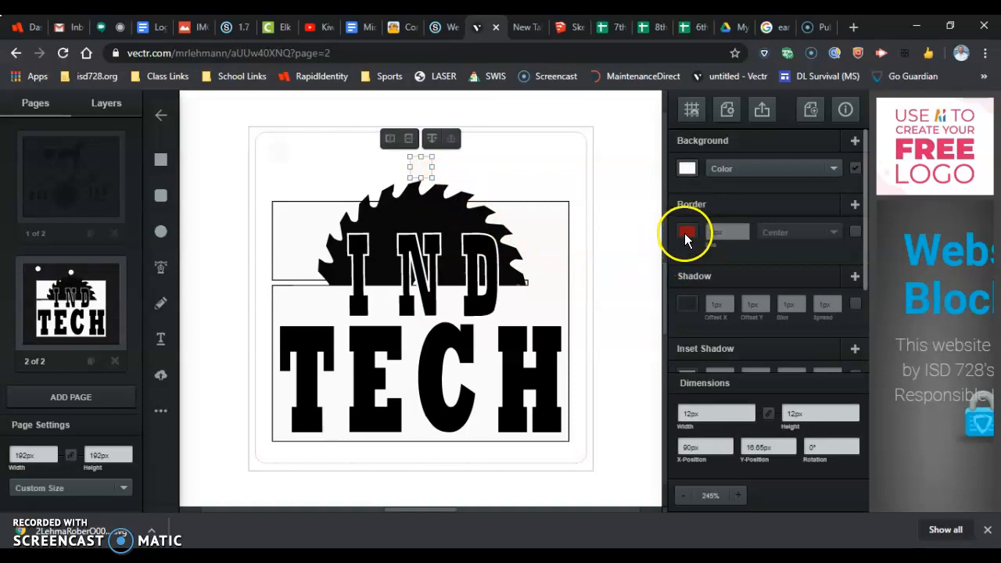
left_click(686, 232)
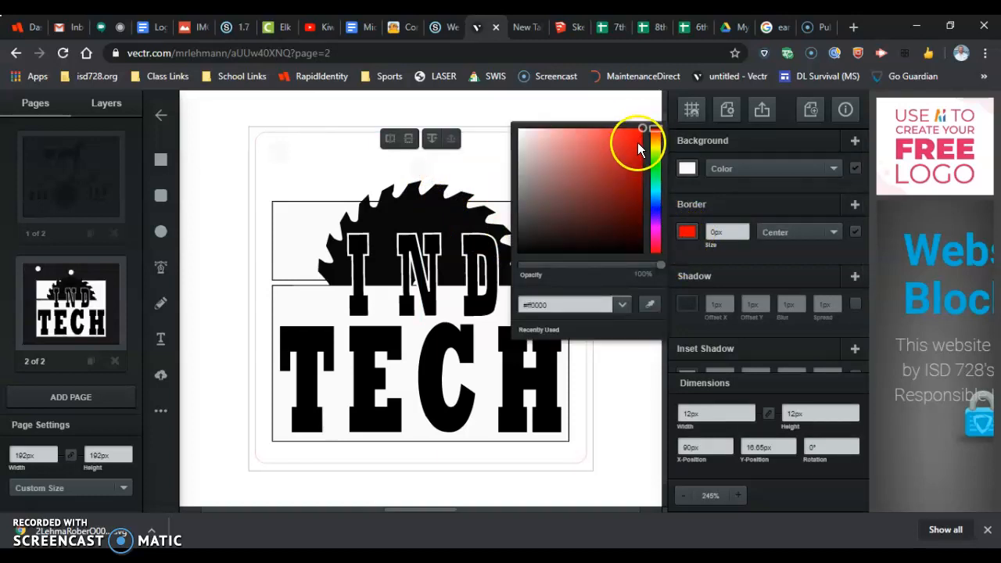
left_click(659, 266)
left_click_drag(660, 270, 660, 269)
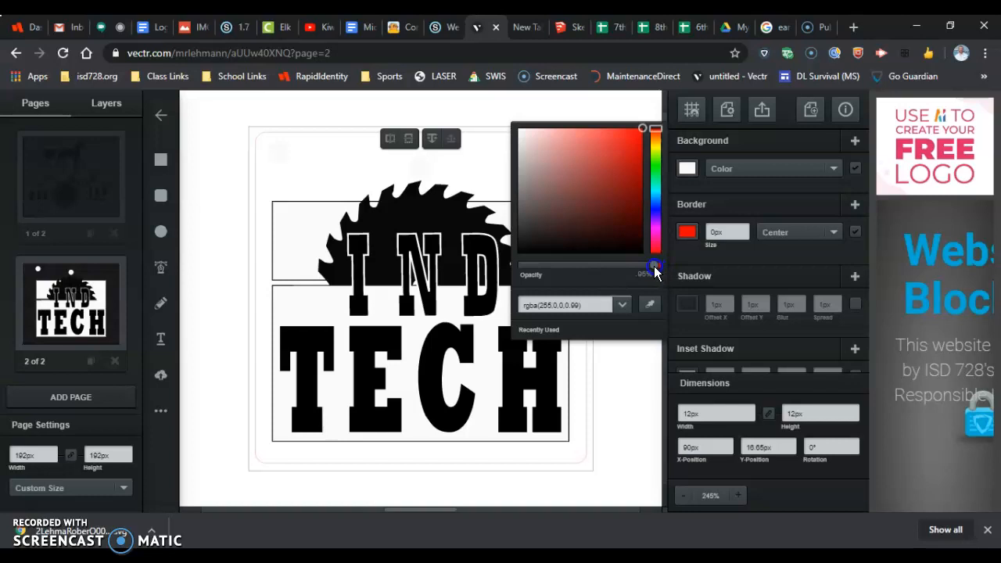
left_click_drag(665, 267, 665, 267)
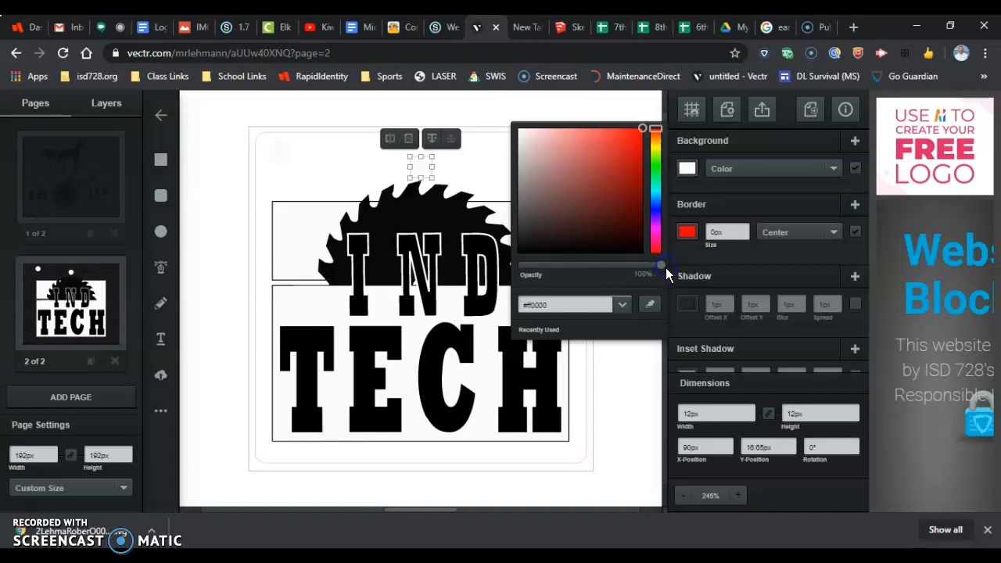
Step: Set the small circle's border size to .001in and deselect it
left_click(726, 233)
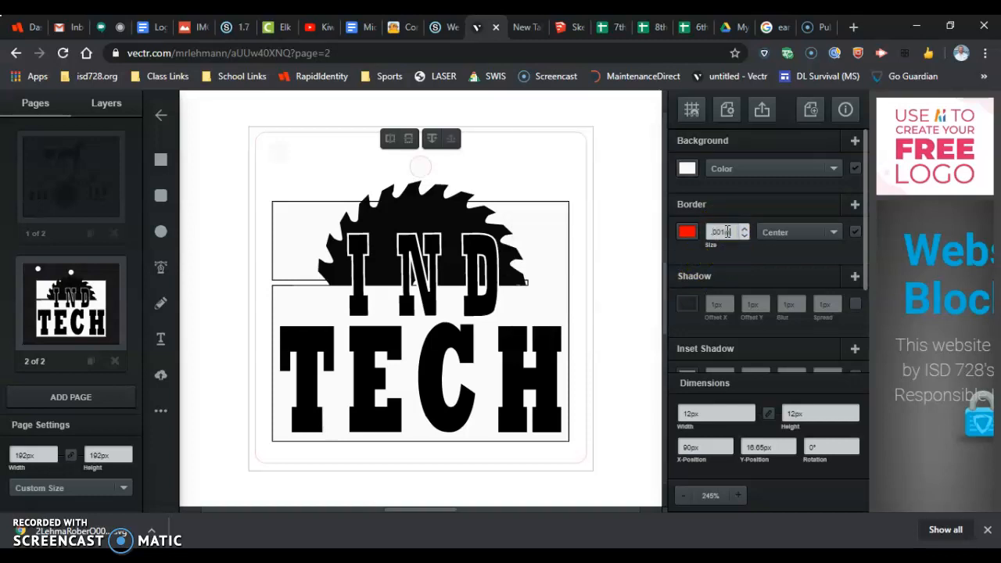
type("0.1px")
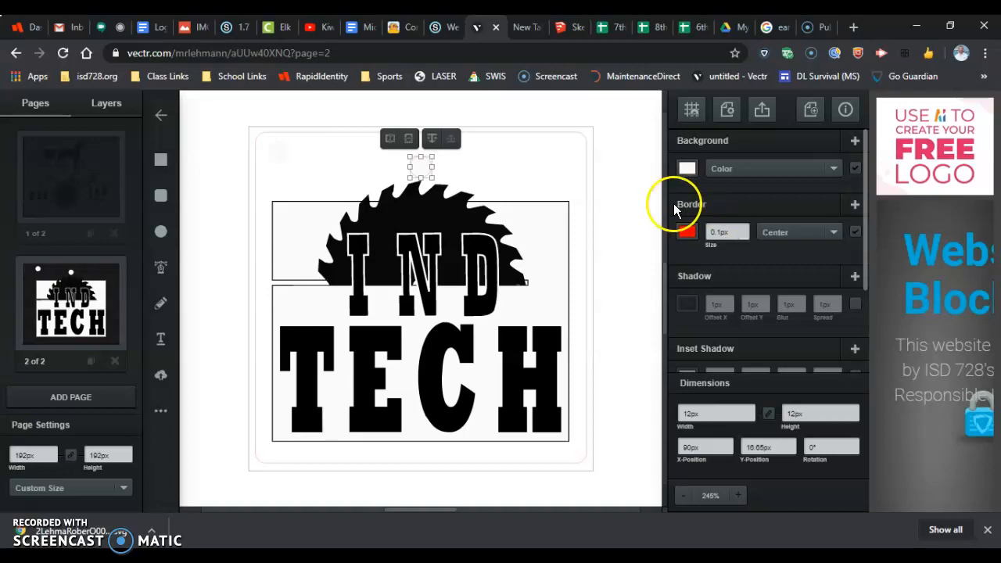
left_click(635, 188)
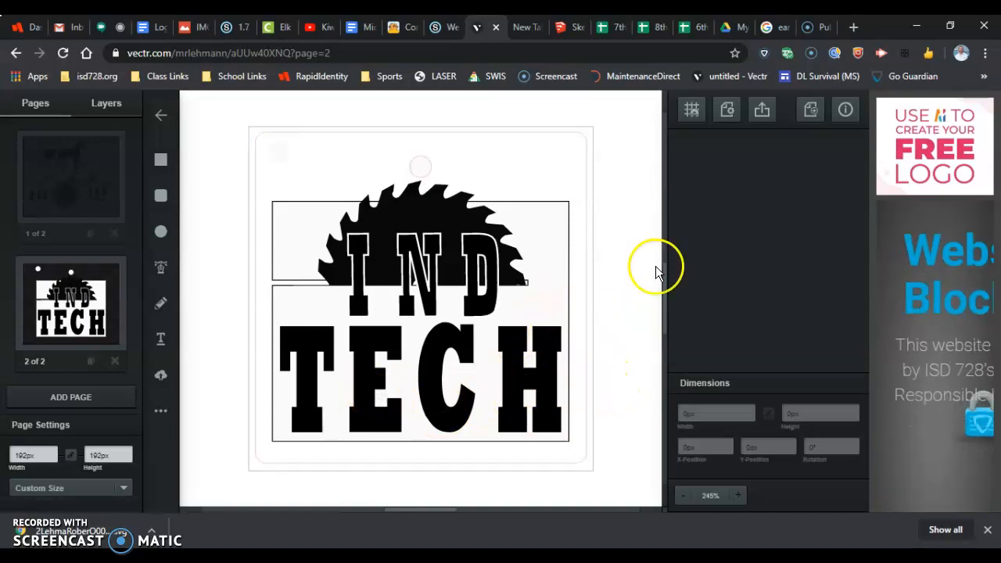
Step: Export the page as a 192 by 192 px SVG, download it and return to the drawing
left_click(761, 110)
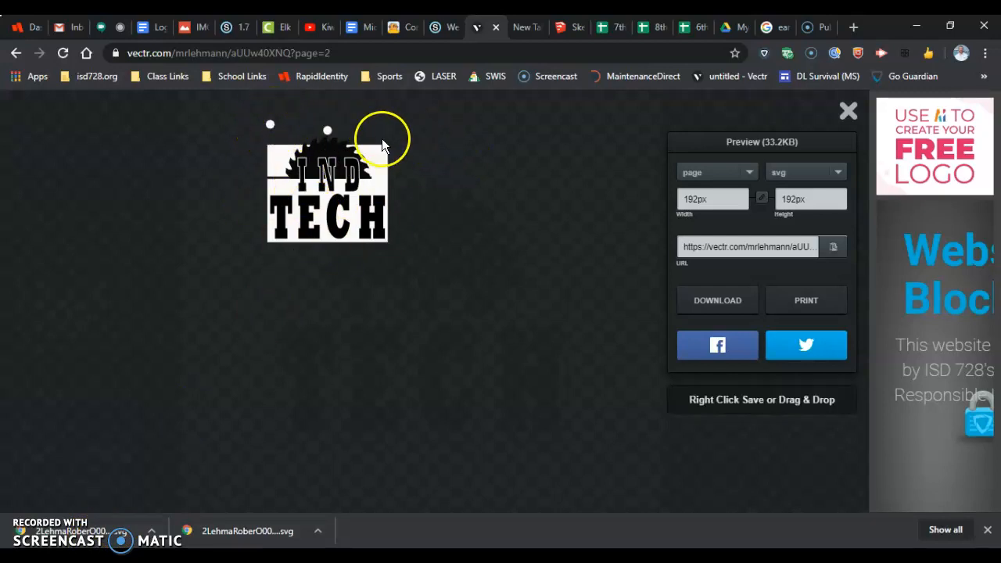
left_click(849, 112)
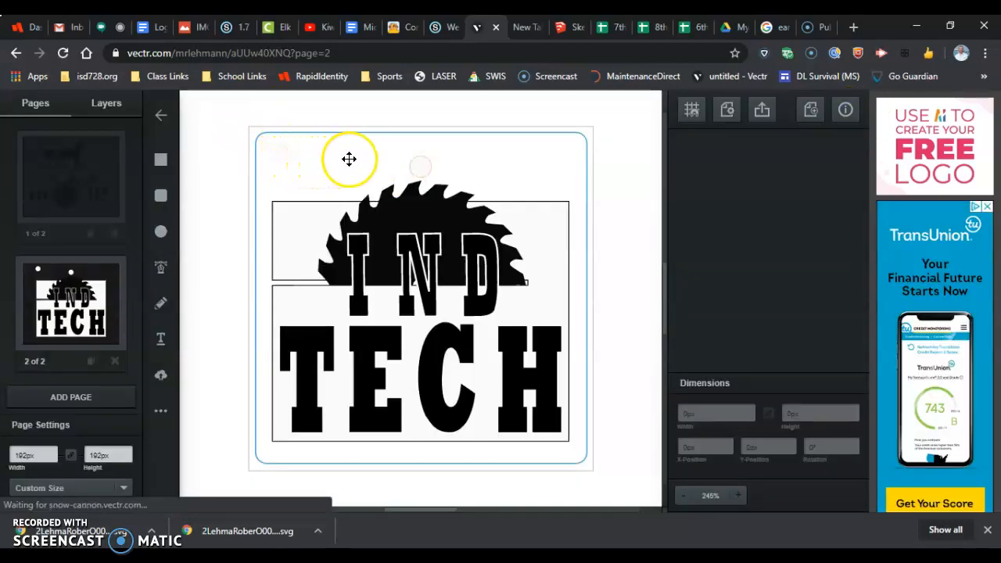
Step: Try to select the faint stray shape inside the rounded square's upper-left corner, and clear the selection
left_click(290, 160)
left_click_drag(311, 99, 196, 216)
left_click_drag(213, 103, 367, 209)
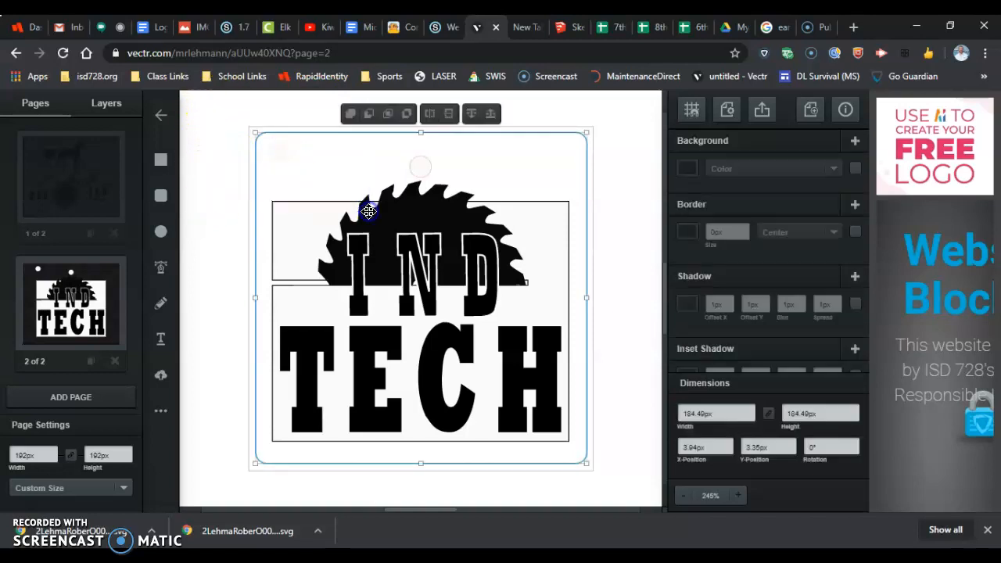
left_click(193, 197)
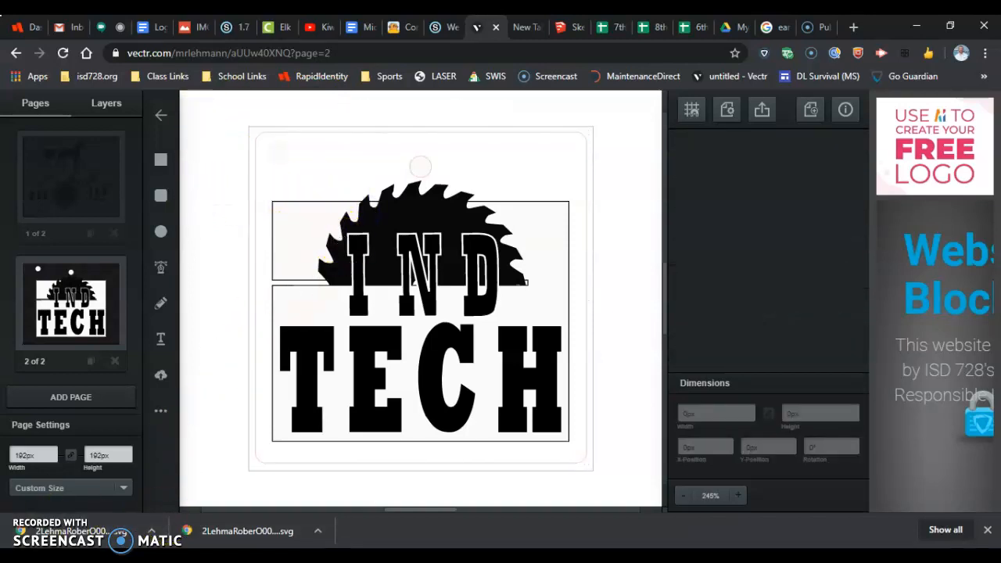